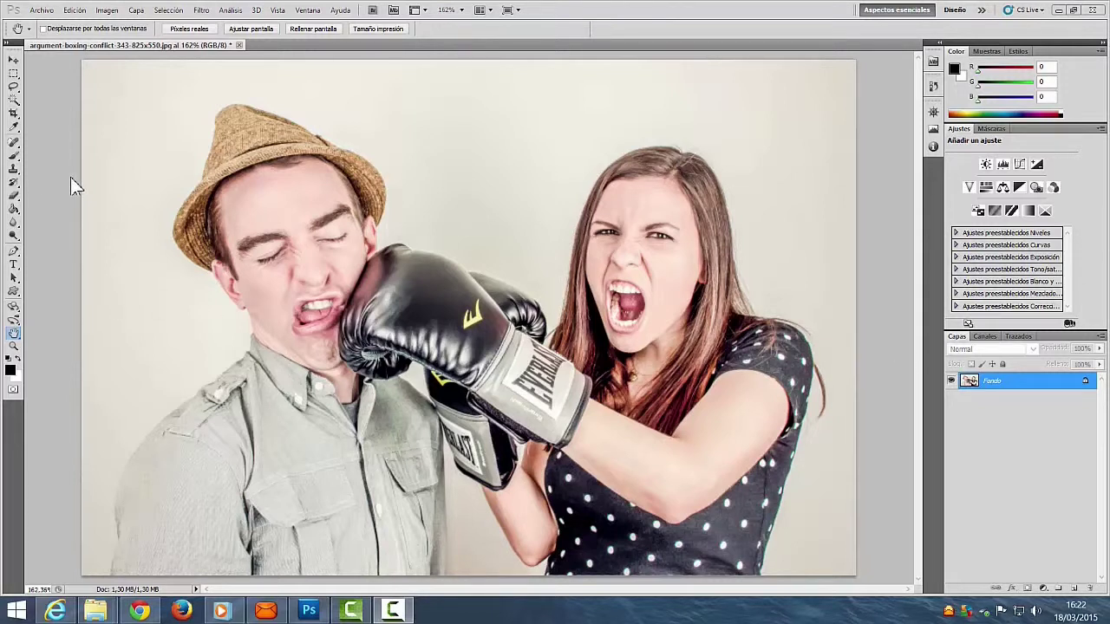
- Convert the locked Fondo background into an editable layer named Capa 0
{"action": "double_click", "coordinate": [980, 382]}
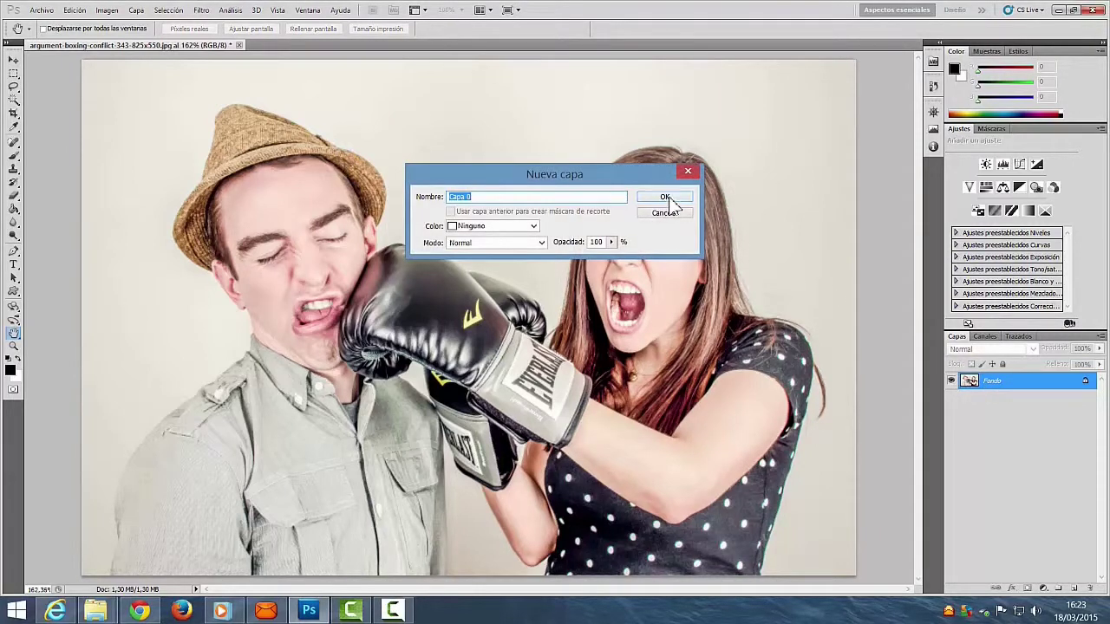
{"action": "left_click", "coordinate": [666, 198]}
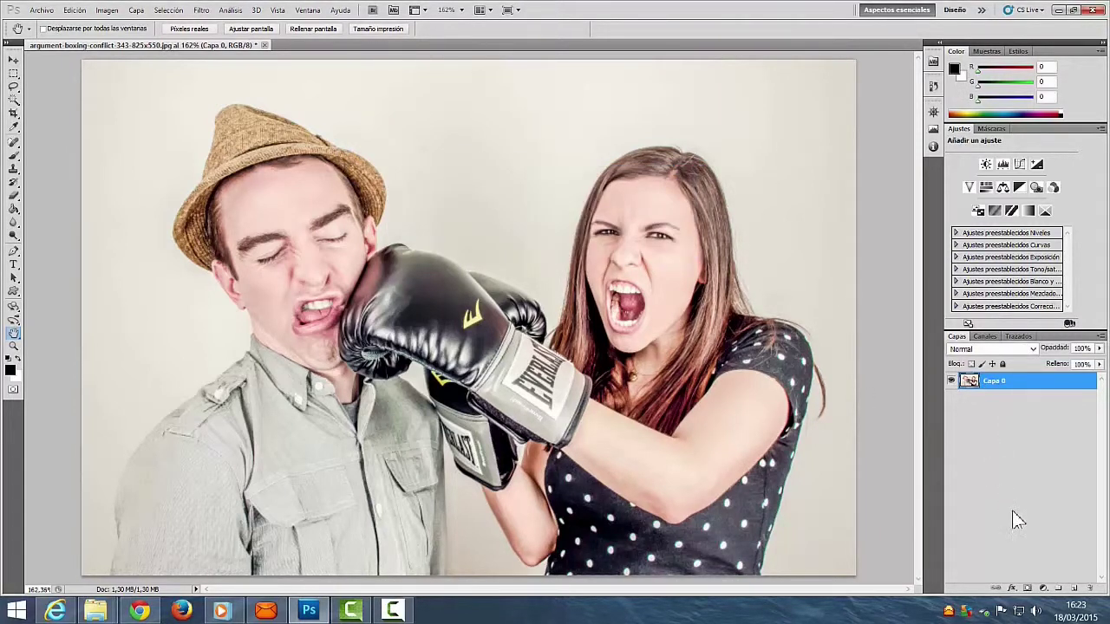
{"action": "double_click", "coordinate": [993, 383]}
- Duplicate Capa 0 as a new layer named Capa 0 copia
{"action": "right_click", "coordinate": [995, 384]}
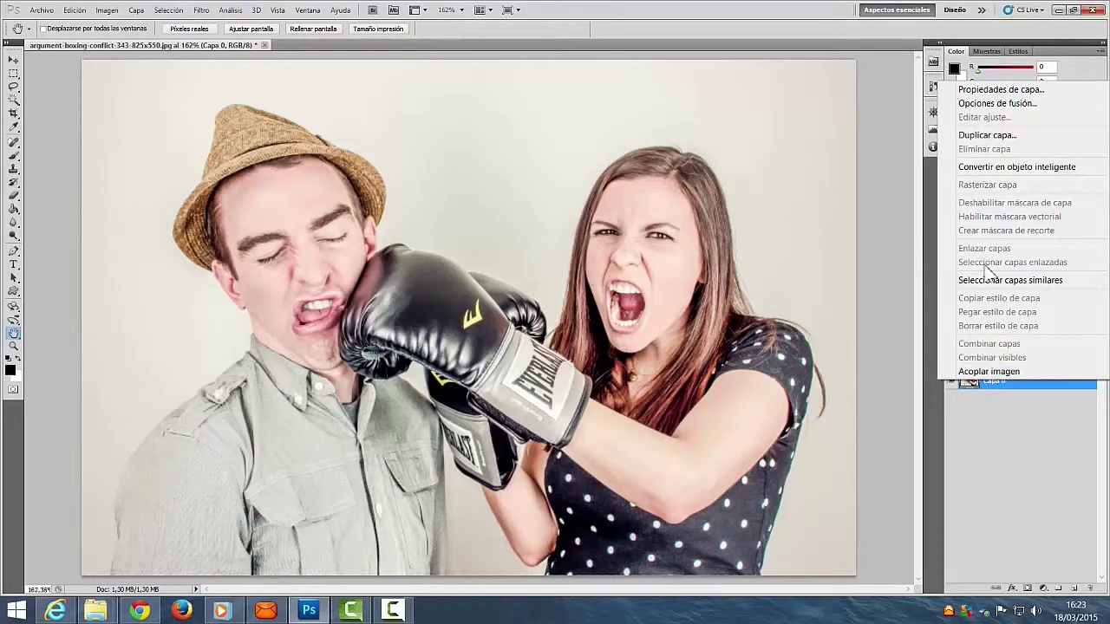
{"action": "left_click", "coordinate": [989, 135]}
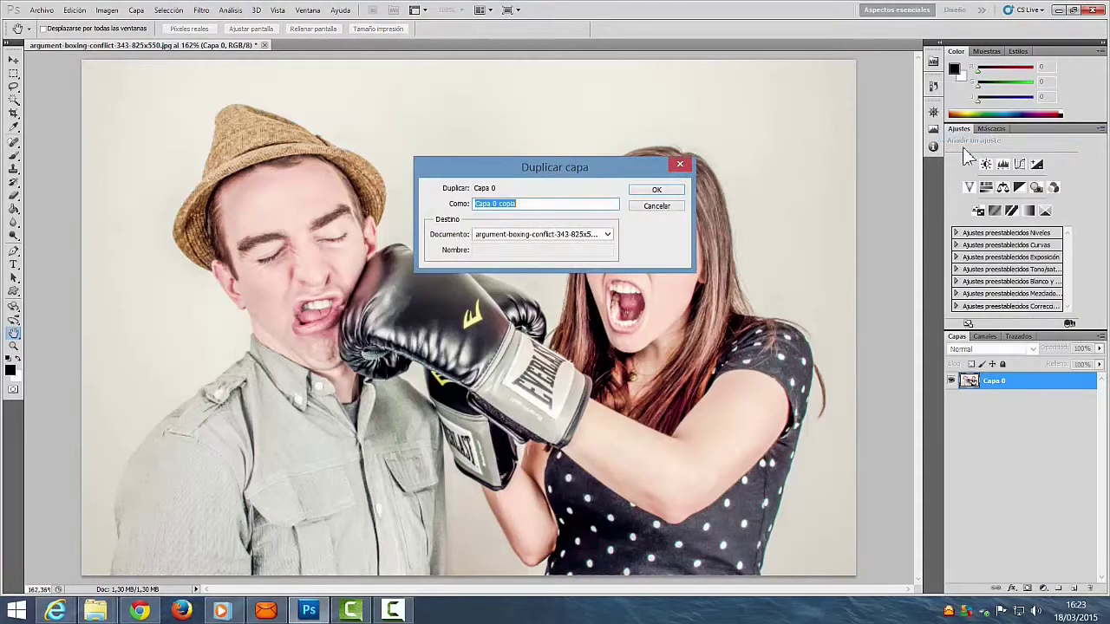
{"action": "left_click", "coordinate": [658, 190]}
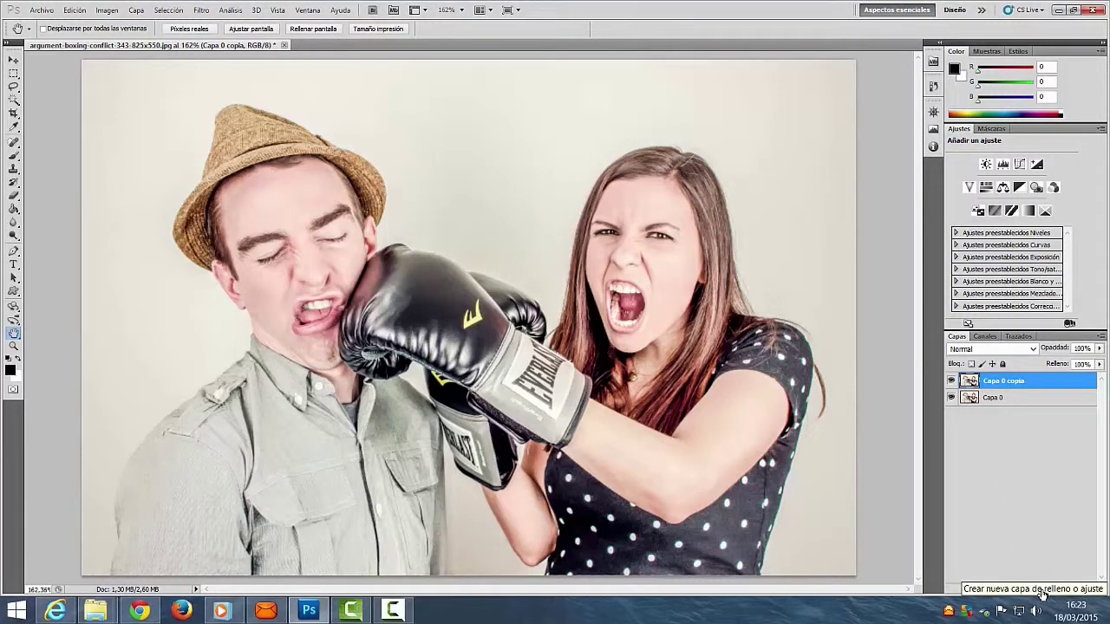
{"action": "left_click", "coordinate": [1043, 593]}
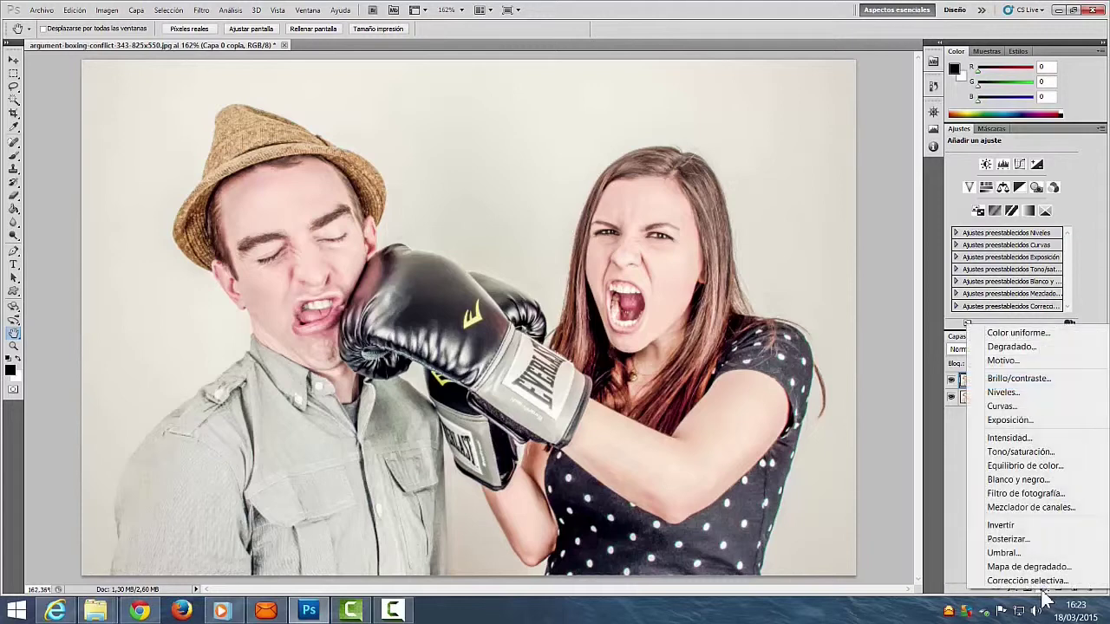
- Add a Tono/saturación adjustment layer with Saturación -100, then select Capa 0 copia
{"action": "left_click", "coordinate": [1032, 453]}
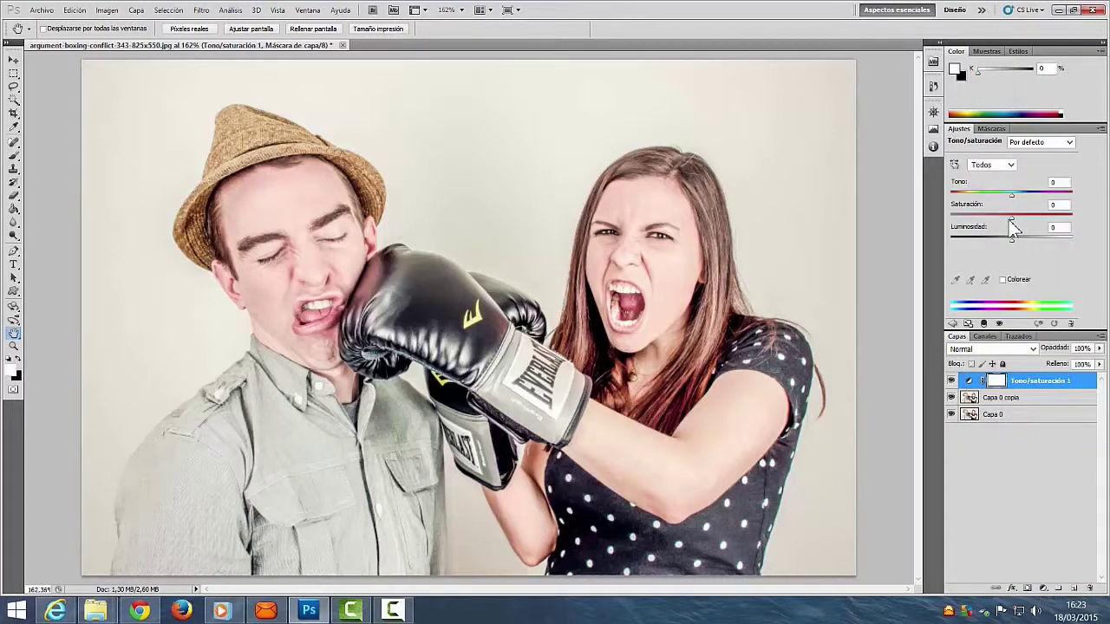
{"action": "left_click_drag", "start_coordinate": [1011, 217], "coordinate": [917, 209]}
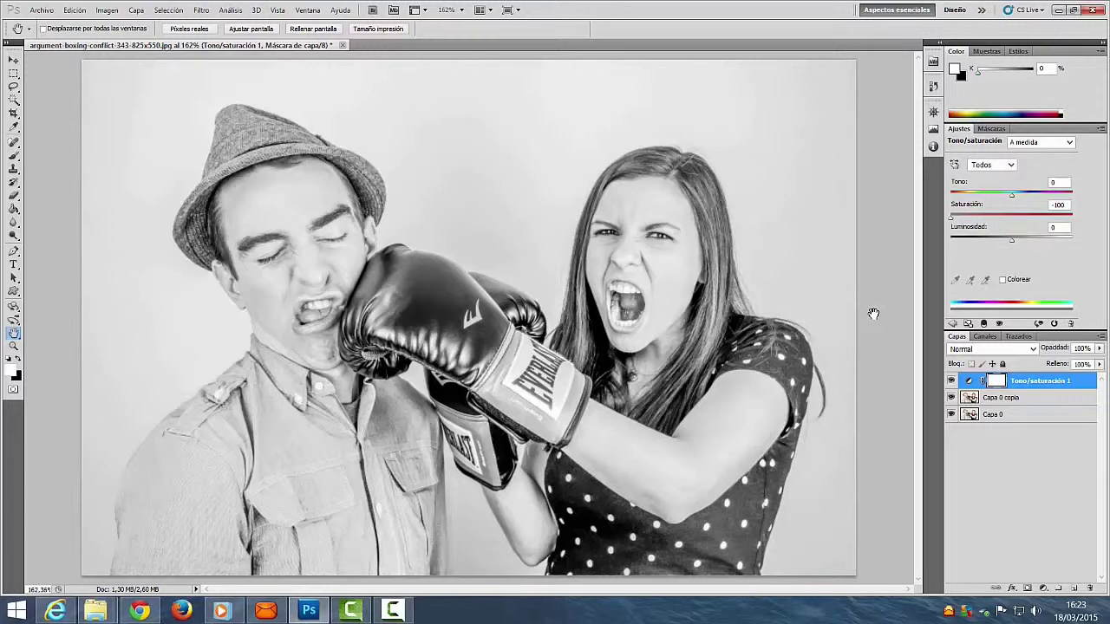
{"action": "left_click", "coordinate": [1017, 399]}
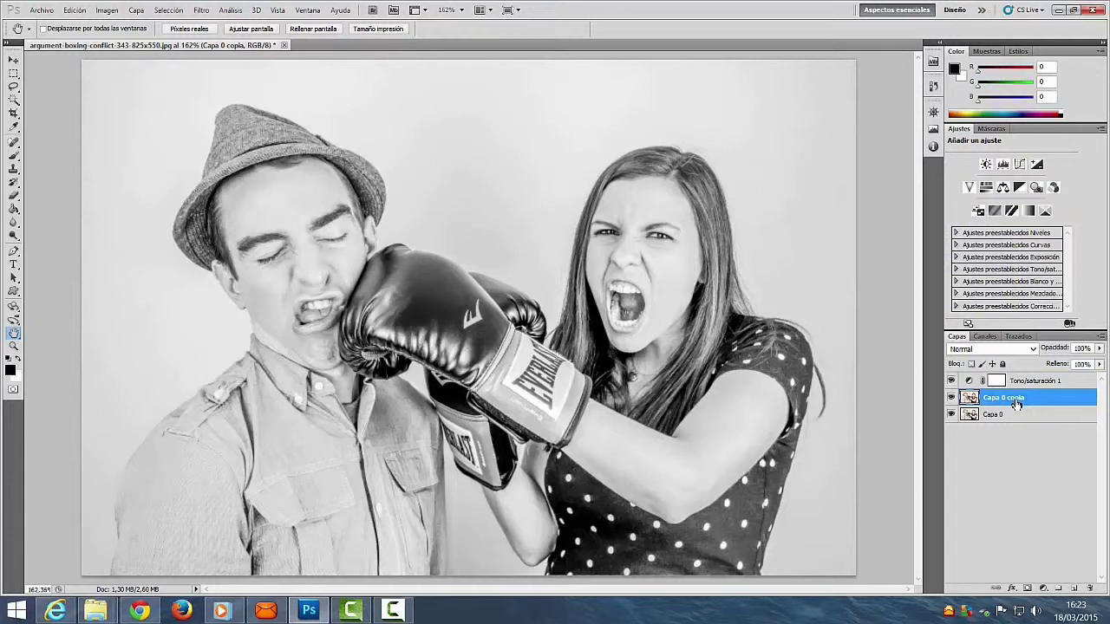
- Set the Capa 0 copia blend mode to Sobreexponer color
{"action": "left_click", "coordinate": [1032, 348]}
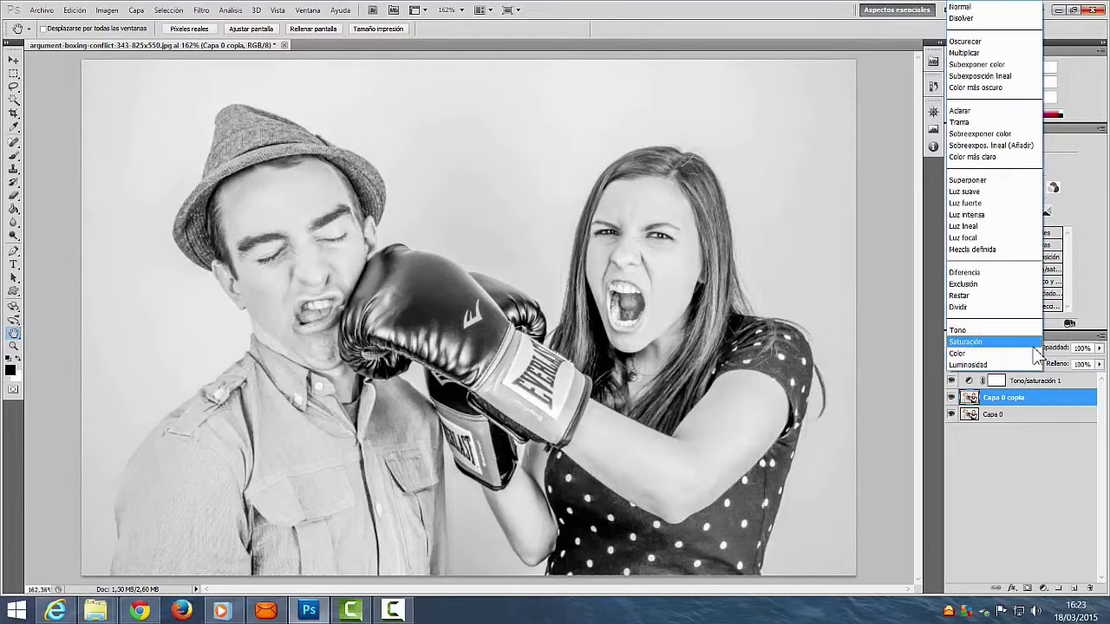
{"action": "left_click", "coordinate": [1007, 134]}
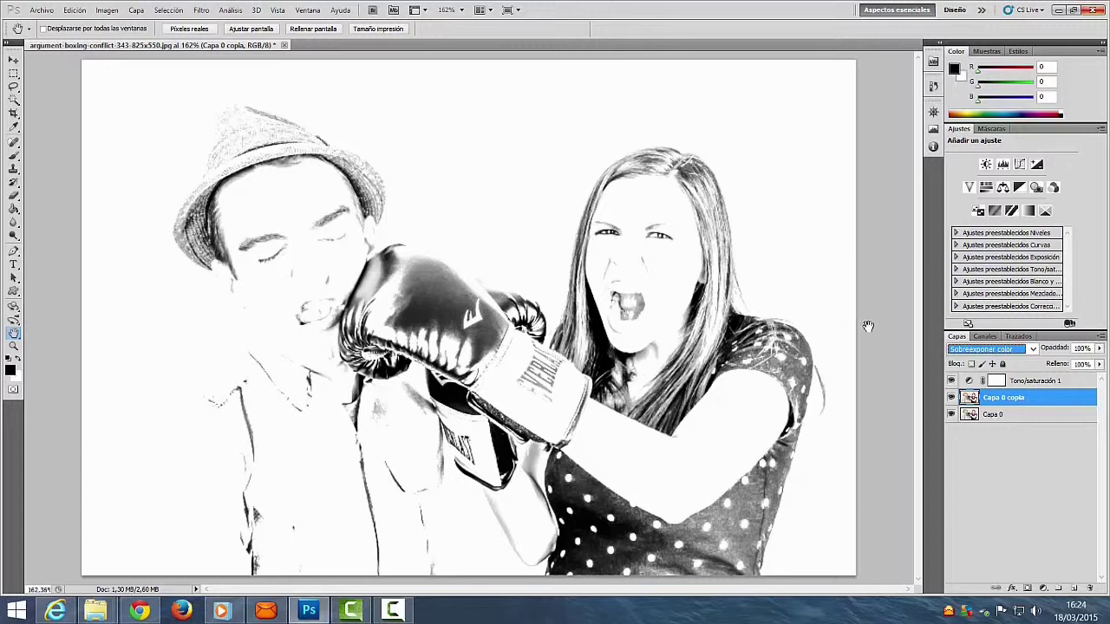
{"action": "left_click", "coordinate": [173, 11]}
{"action": "mouse_move", "coordinate": [107, 10]}
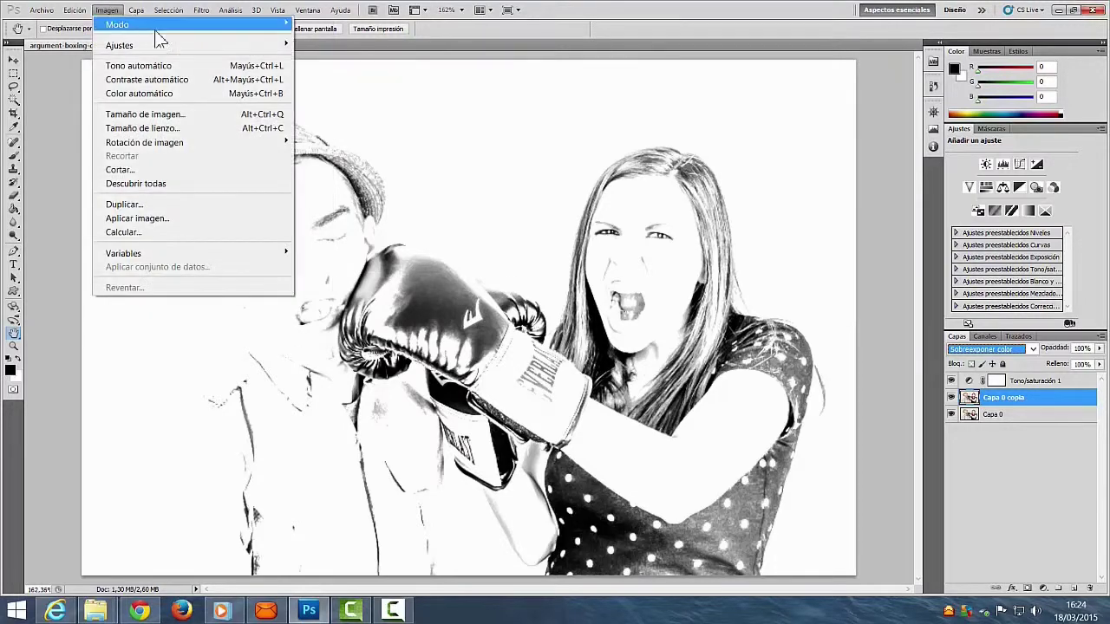
{"action": "mouse_move", "coordinate": [191, 45]}
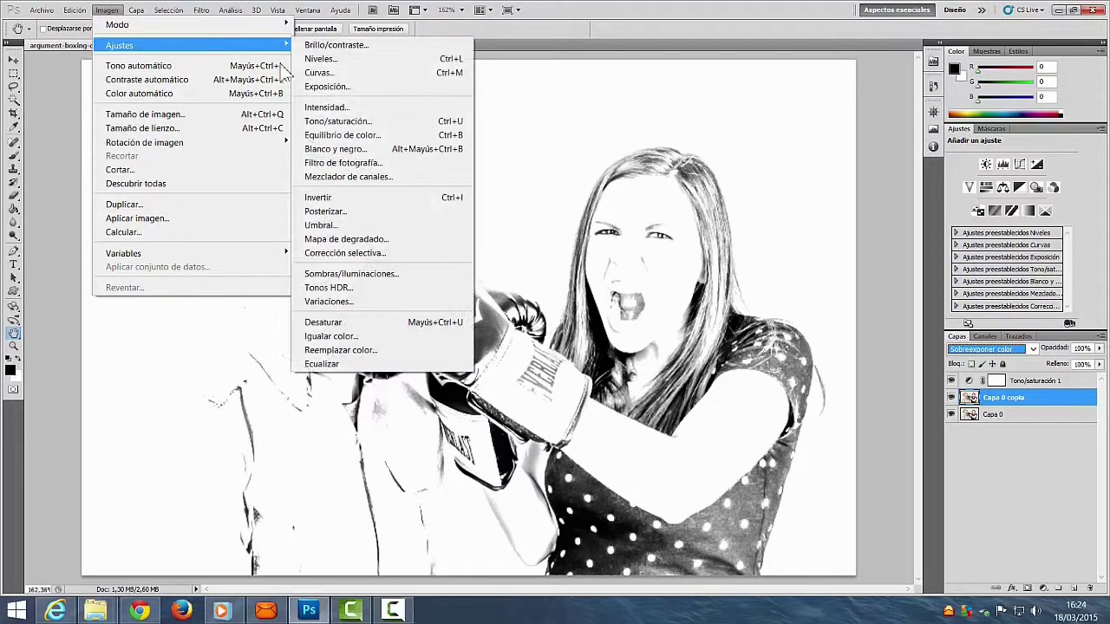
- Invert Capa 0 copia with Ctrl+I so the canvas turns nearly white
{"action": "left_click", "coordinate": [644, 19]}
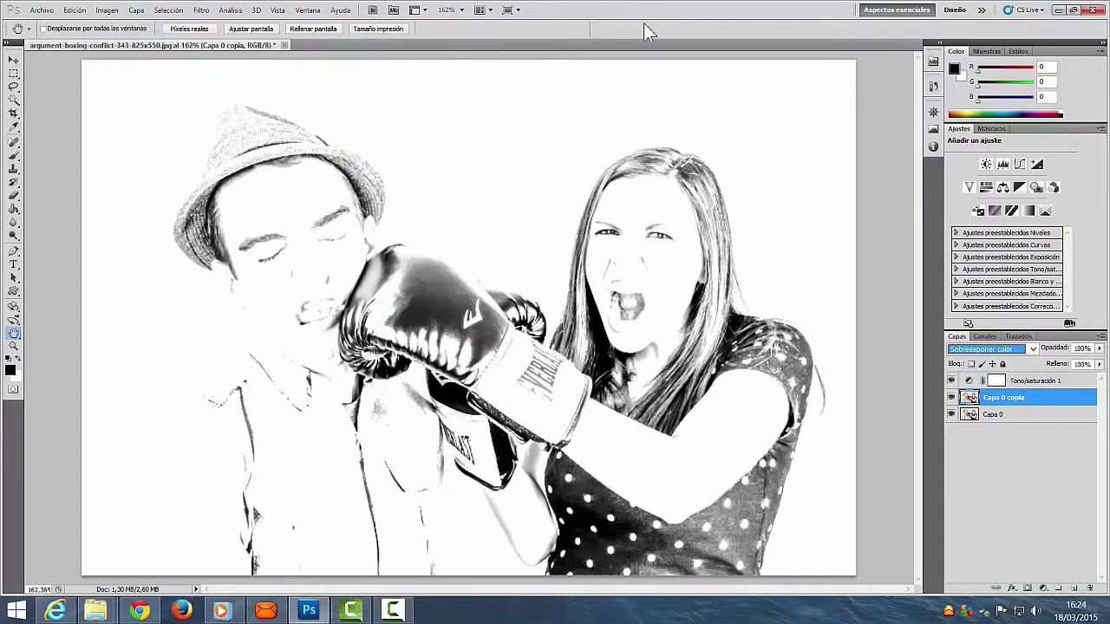
{"action": "key", "text": "ctrl+i"}
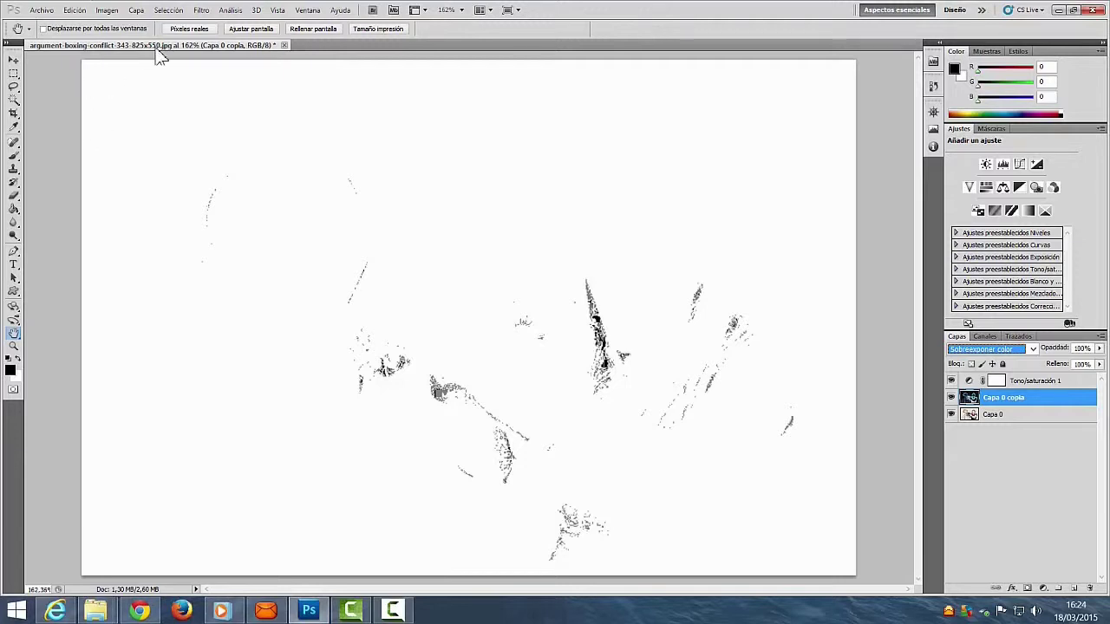
{"action": "left_click", "coordinate": [201, 10]}
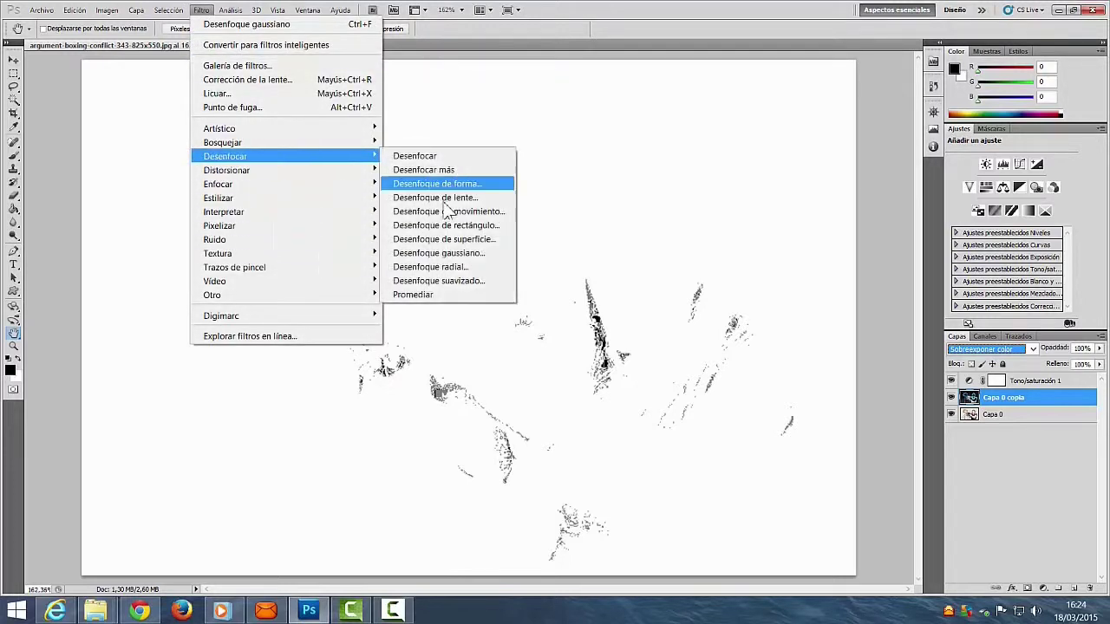
- Apply a Desenfoque gaussiano to Capa 0 copia with a small Radio, below about 6,4 px
{"action": "left_click", "coordinate": [495, 254]}
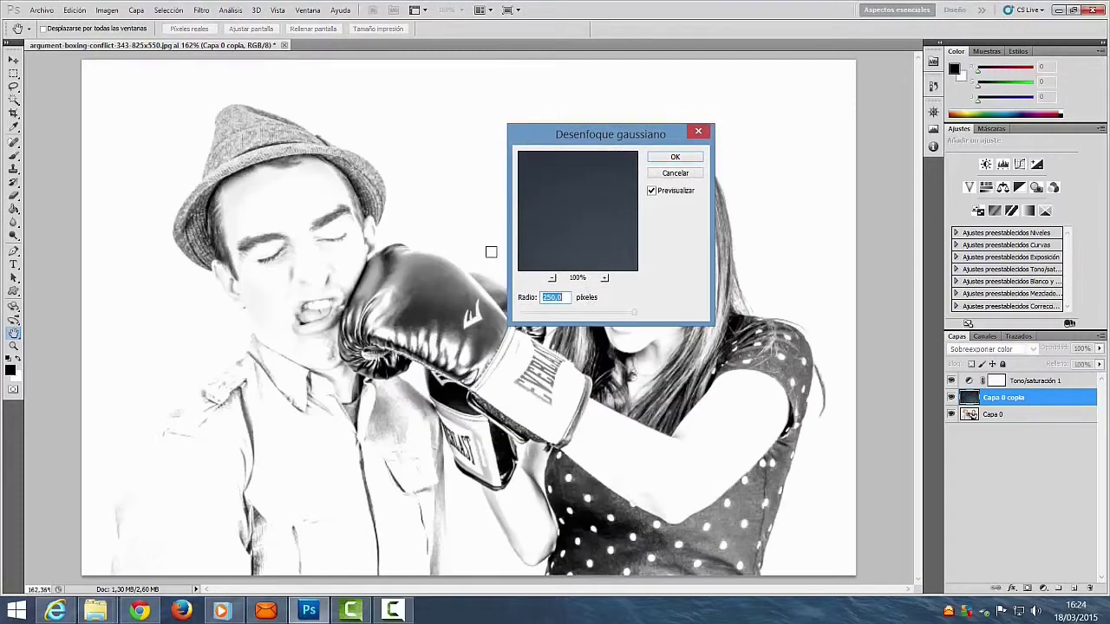
{"action": "mouse_move", "coordinate": [634, 314]}
{"action": "left_mouse_down"}
{"action": "mouse_move", "coordinate": [543, 315]}
{"action": "mouse_move", "coordinate": [568, 316]}
{"action": "mouse_move", "coordinate": [559, 324]}
{"action": "left_mouse_up"}
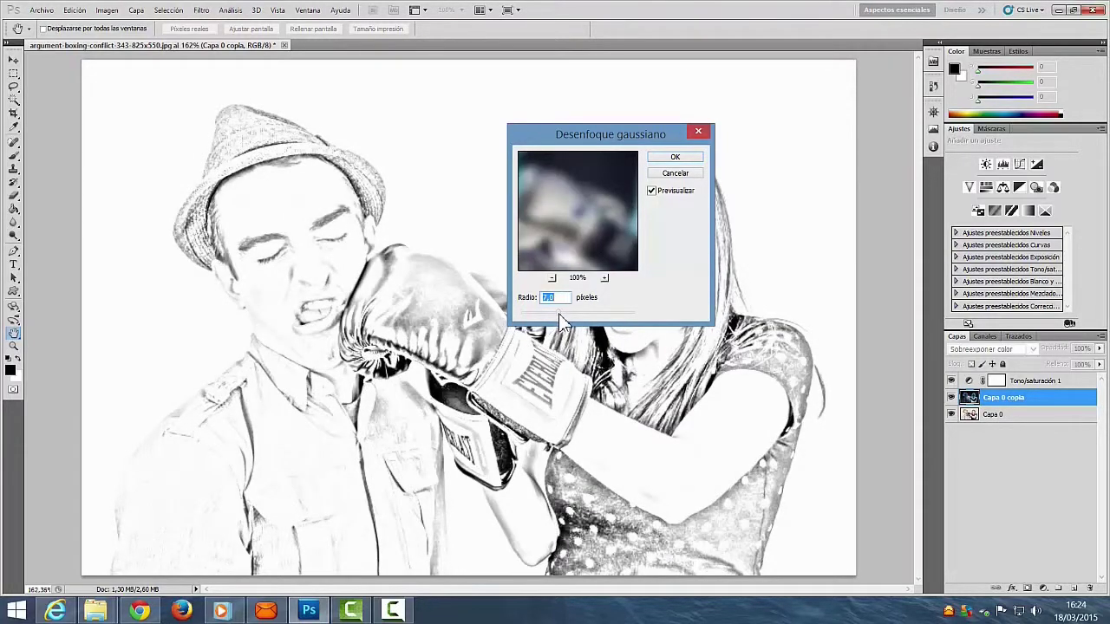
{"action": "mouse_move", "coordinate": [560, 314]}
{"action": "left_mouse_down"}
{"action": "mouse_move", "coordinate": [547, 315]}
{"action": "mouse_move", "coordinate": [617, 323]}
{"action": "left_mouse_up"}
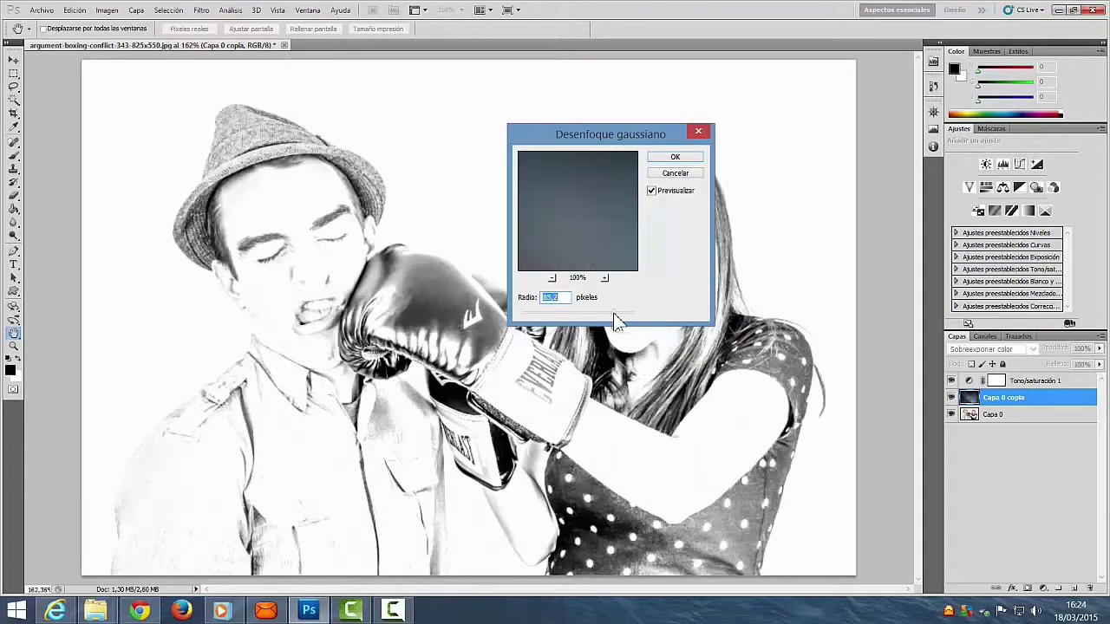
{"action": "left_click_drag", "start_coordinate": [620, 135], "coordinate": [819, 86]}
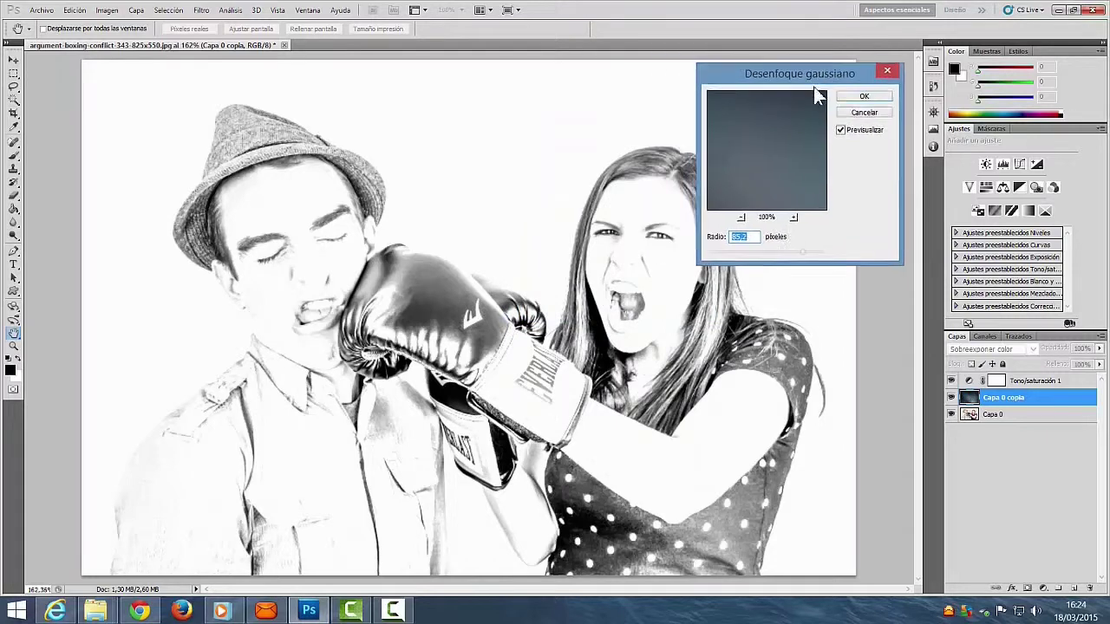
{"action": "mouse_move", "coordinate": [812, 266]}
{"action": "left_mouse_down"}
{"action": "mouse_move", "coordinate": [762, 267]}
{"action": "mouse_move", "coordinate": [772, 268]}
{"action": "left_mouse_up"}
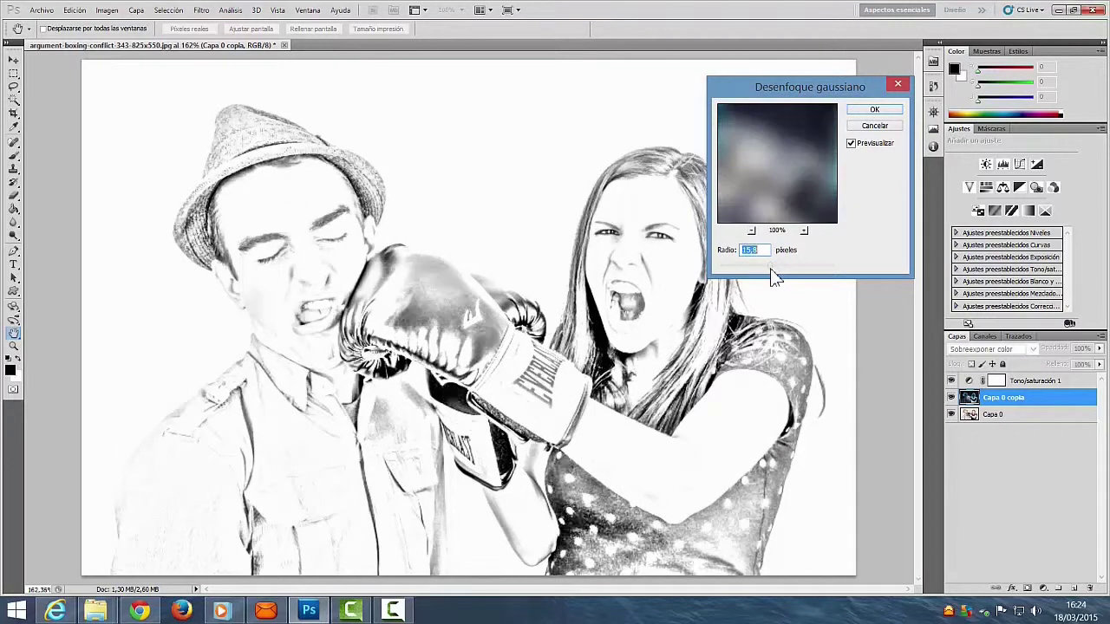
{"action": "left_click", "coordinate": [875, 111]}
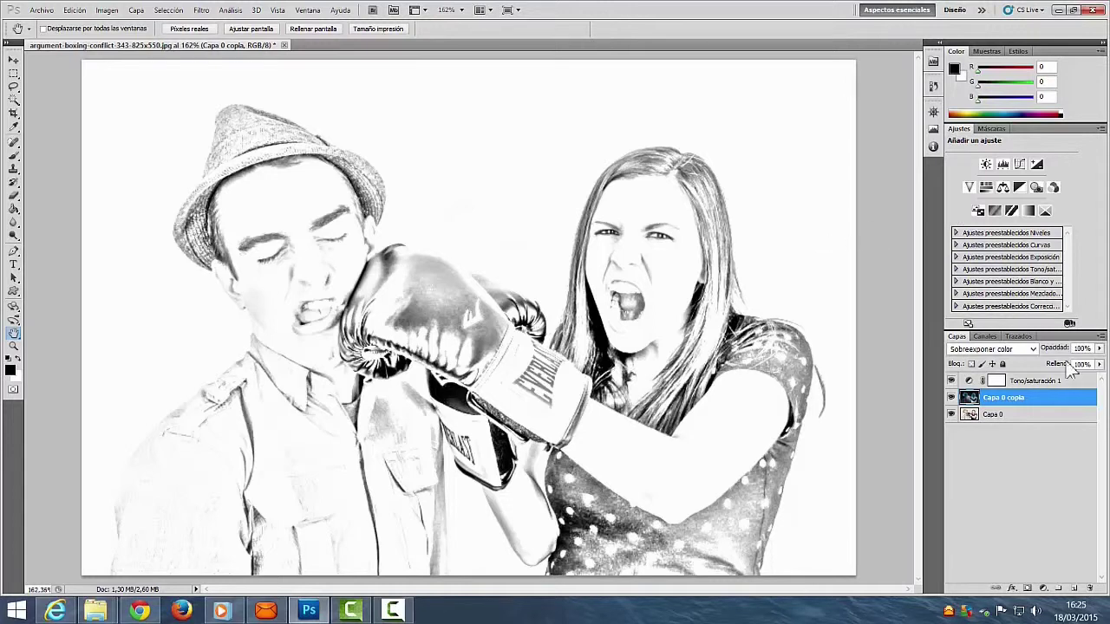
{"action": "left_click", "coordinate": [1044, 590]}
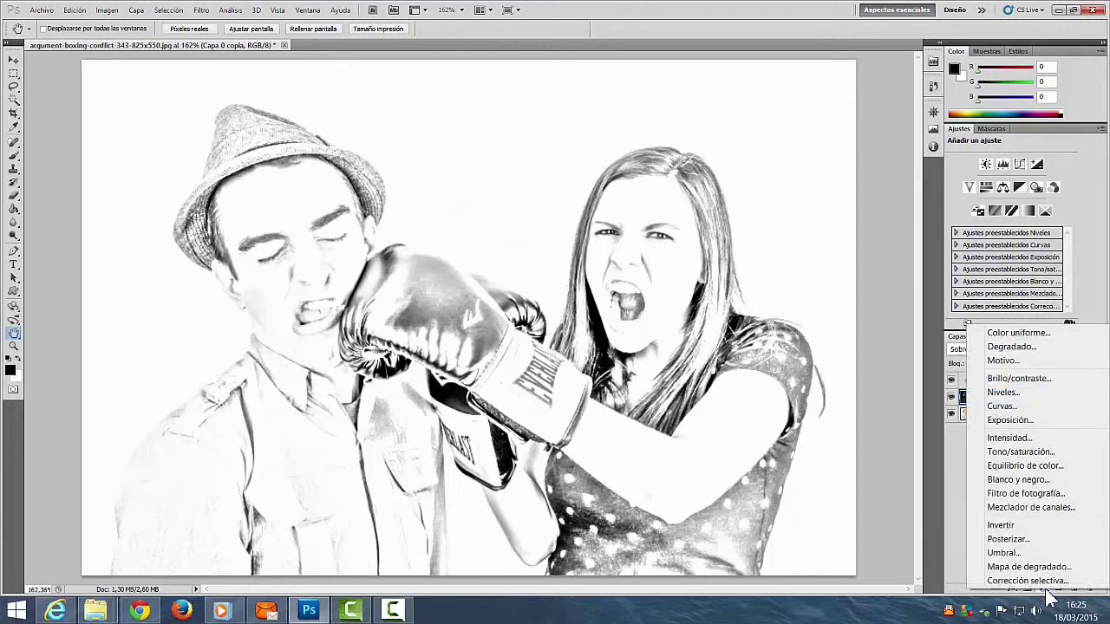
- Add a Niveles adjustment layer with input levels 142, 1,15 and 255
{"action": "left_click", "coordinate": [1002, 392]}
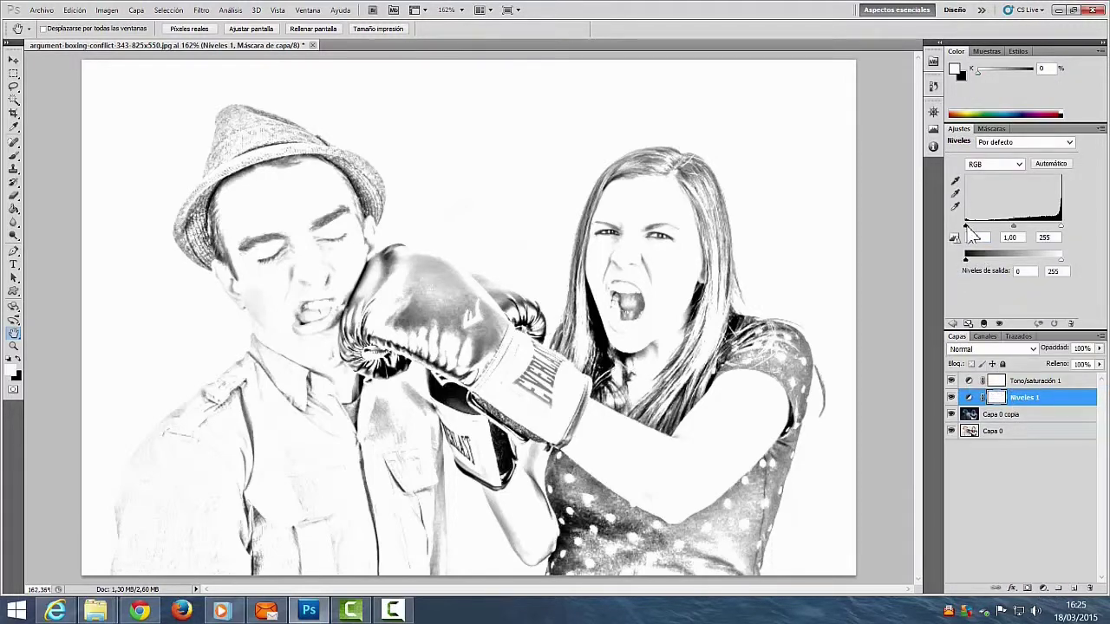
{"action": "left_click_drag", "start_coordinate": [965, 227], "coordinate": [1047, 234]}
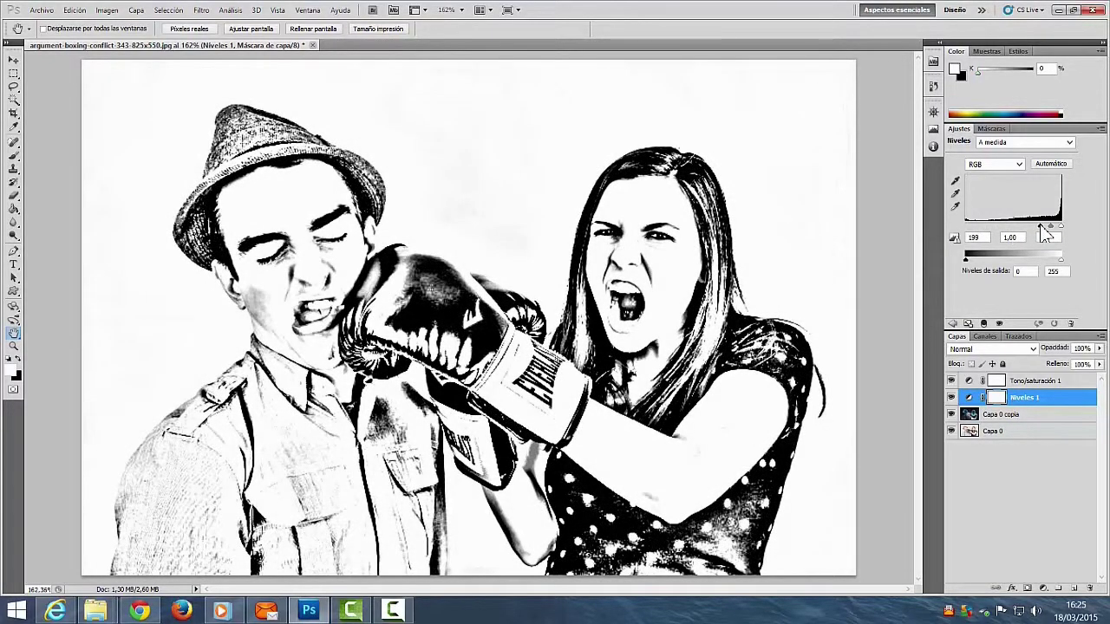
{"action": "mouse_move", "coordinate": [1045, 233]}
{"action": "left_mouse_down"}
{"action": "mouse_move", "coordinate": [1022, 234]}
{"action": "mouse_move", "coordinate": [1046, 235]}
{"action": "left_mouse_up"}
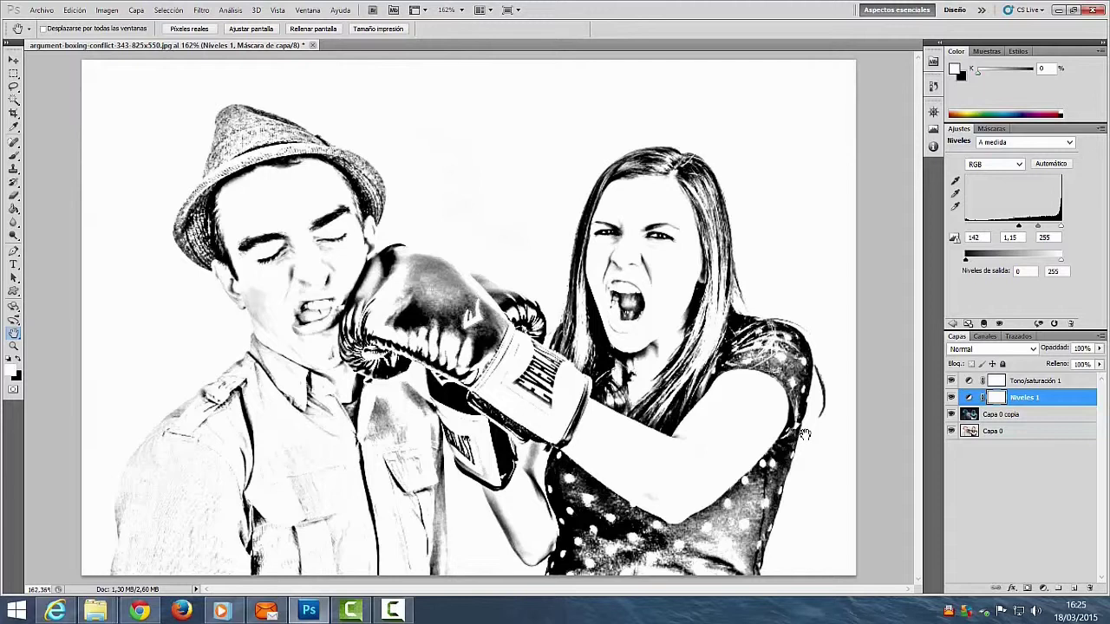
- Set a black Brush at 391 px size, 100% hardness and 41% opacity
{"action": "left_click", "coordinate": [18, 359]}
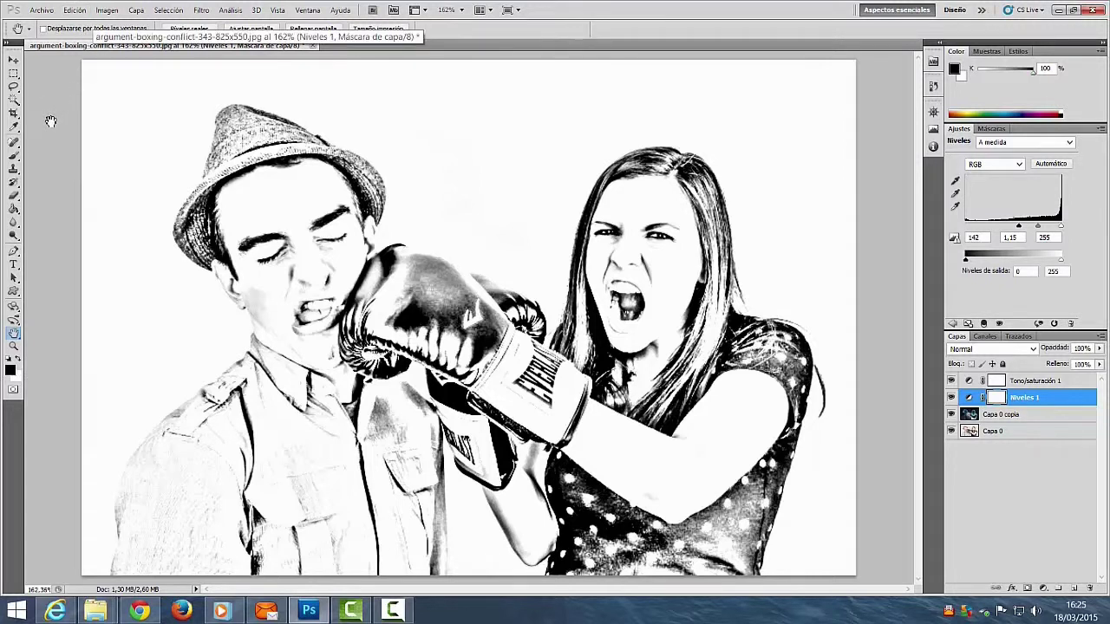
{"action": "left_click", "coordinate": [15, 155]}
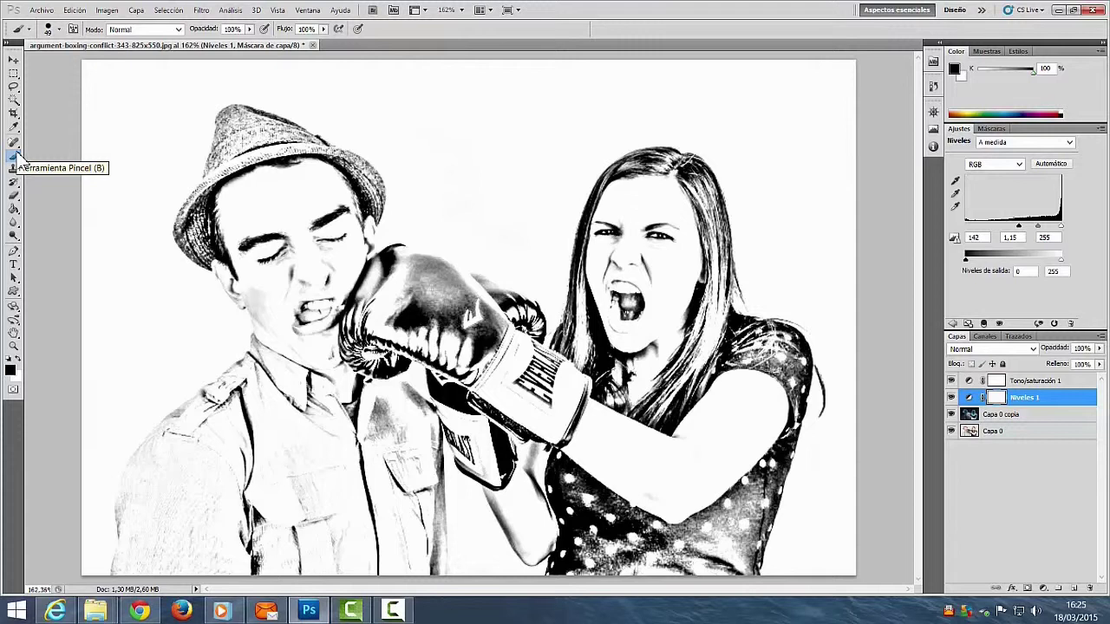
{"action": "left_click", "coordinate": [59, 30]}
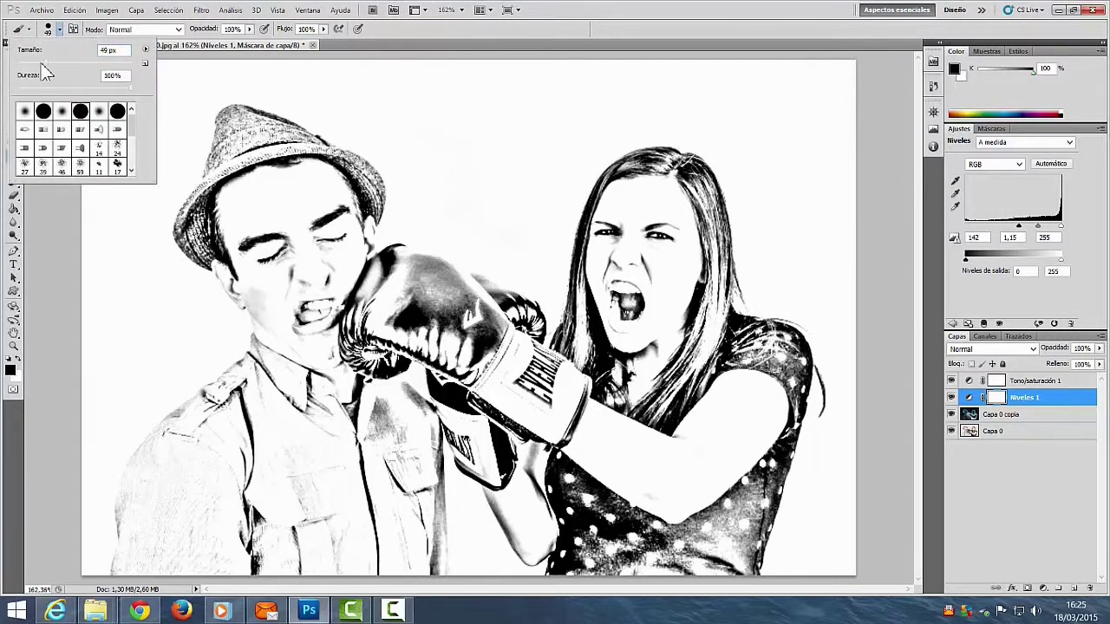
{"action": "left_click_drag", "start_coordinate": [44, 63], "coordinate": [118, 69]}
{"action": "key", "text": "Return"}
{"action": "key", "text": "3"}
{"action": "key", "text": "5"}
{"action": "type", "text": "41"}
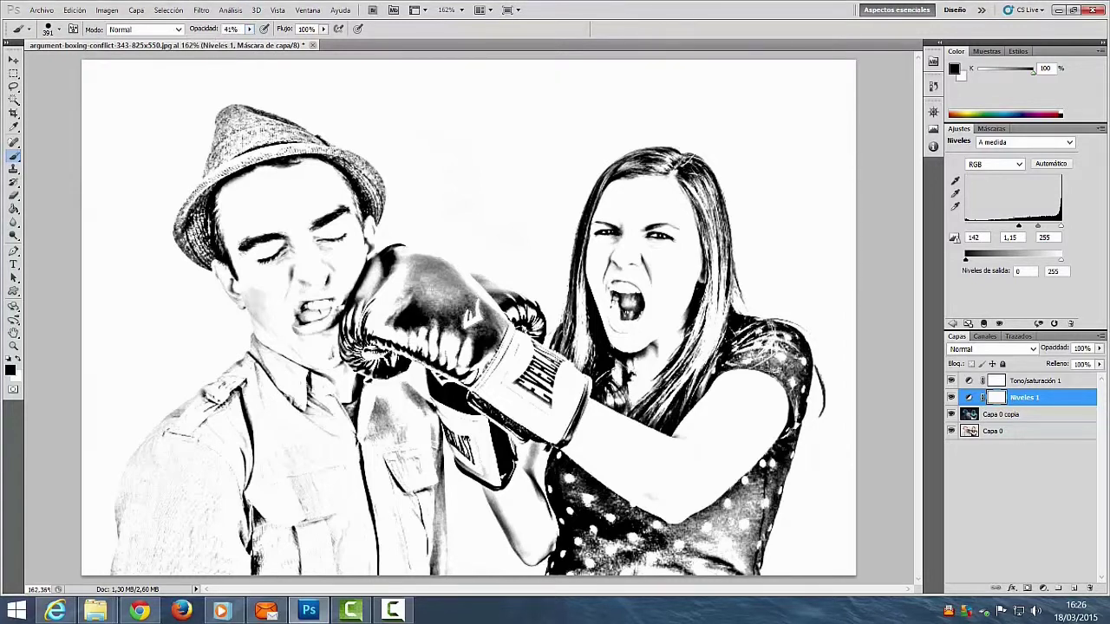
{"action": "left_click_drag", "start_coordinate": [763, 408], "coordinate": [555, 503]}
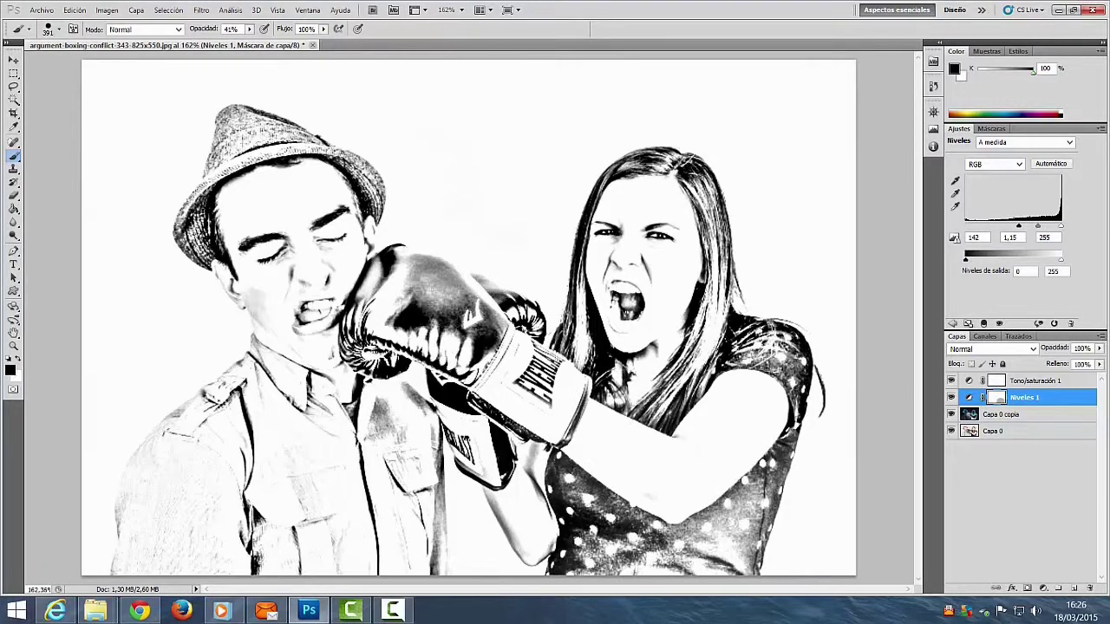
- Paint black on the Niveles 1 mask over the woman's arm, hair, face and torso
{"action": "left_click_drag", "start_coordinate": [780, 407], "coordinate": [520, 546]}
{"action": "left_click_drag", "start_coordinate": [624, 225], "coordinate": [781, 468]}
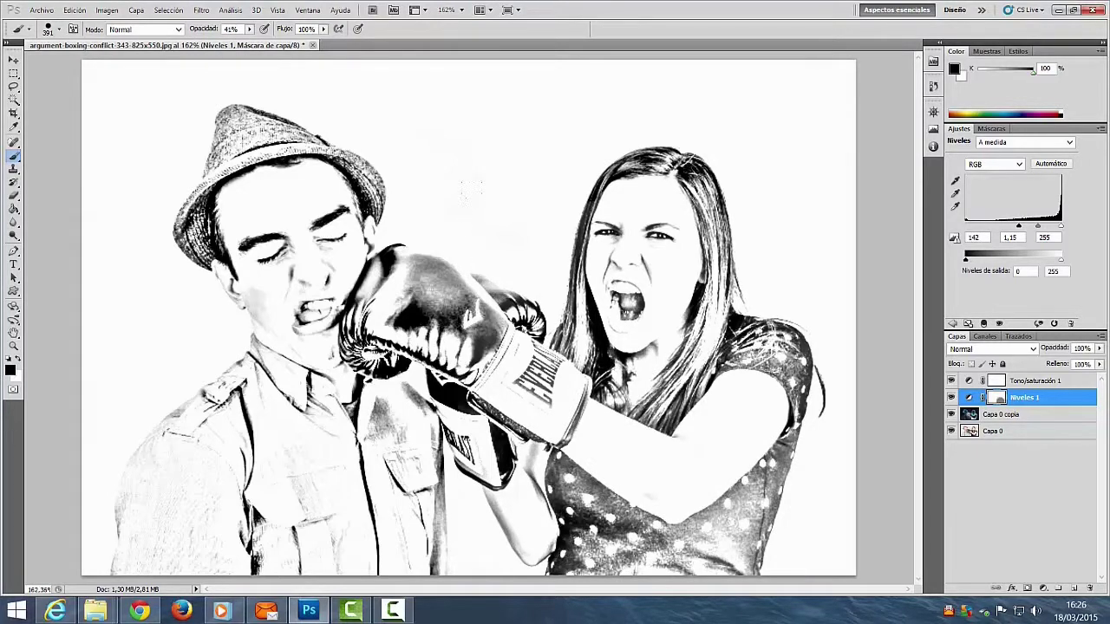
{"action": "left_click_drag", "start_coordinate": [479, 156], "coordinate": [763, 382]}
{"action": "mouse_move", "coordinate": [607, 173]}
{"action": "left_mouse_down"}
{"action": "mouse_move", "coordinate": [781, 373]}
{"action": "mouse_move", "coordinate": [763, 555]}
{"action": "left_mouse_up"}
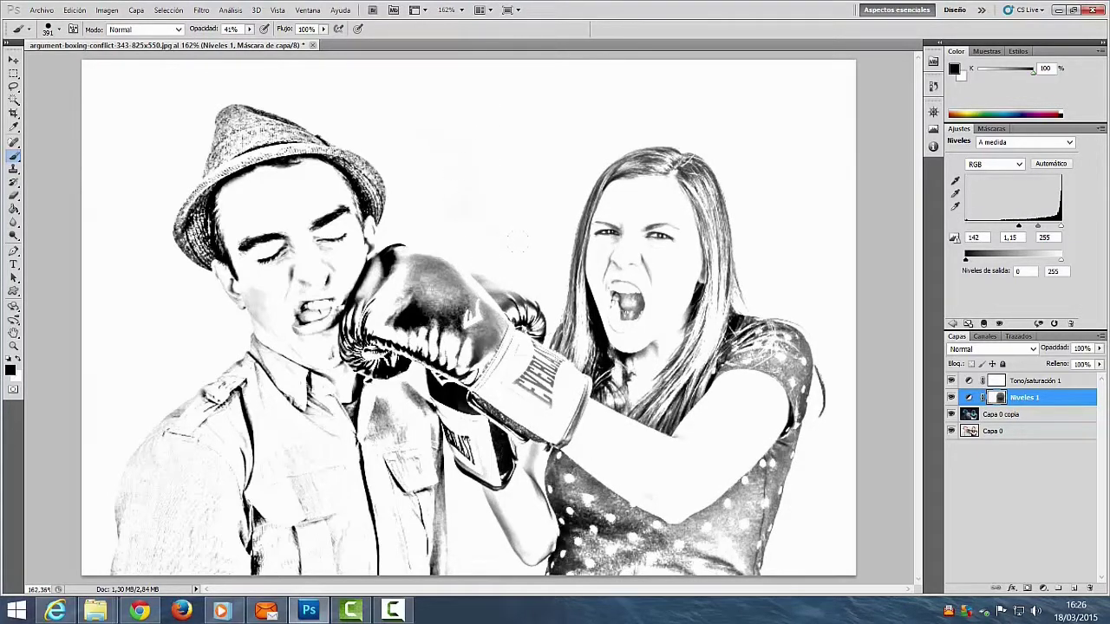
- Paint over the man's glove, face, hat and torso on the mask
{"action": "left_click_drag", "start_coordinate": [373, 347], "coordinate": [234, 538]}
{"action": "left_click_drag", "start_coordinate": [199, 174], "coordinate": [416, 312]}
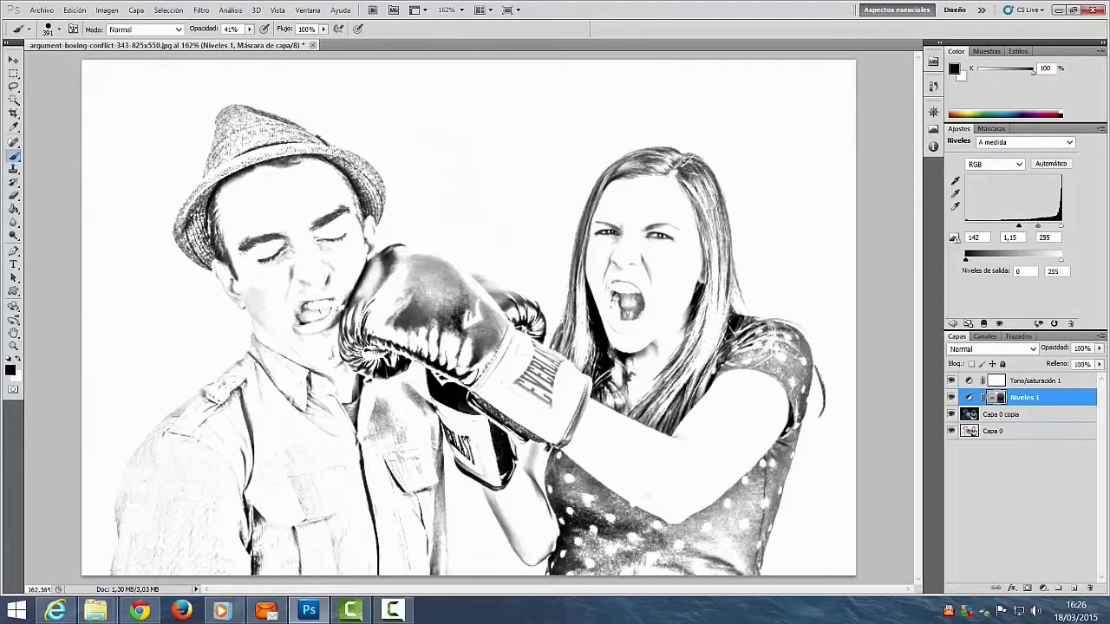
{"action": "left_click_drag", "start_coordinate": [390, 269], "coordinate": [468, 381]}
{"action": "left_click_drag", "start_coordinate": [460, 304], "coordinate": [438, 372]}
{"action": "left_click_drag", "start_coordinate": [260, 473], "coordinate": [247, 573]}
{"action": "left_click_drag", "start_coordinate": [261, 507], "coordinate": [246, 533]}
- Touch up the woman's shoulder and hair and the man's hat, easing the black level to 133
{"action": "mouse_move", "coordinate": [568, 566]}
{"action": "left_mouse_down"}
{"action": "mouse_move", "coordinate": [801, 407]}
{"action": "mouse_move", "coordinate": [822, 414]}
{"action": "left_mouse_up"}
{"action": "left_click_drag", "start_coordinate": [615, 156], "coordinate": [721, 212]}
{"action": "left_click_drag", "start_coordinate": [99, 115], "coordinate": [86, 232]}
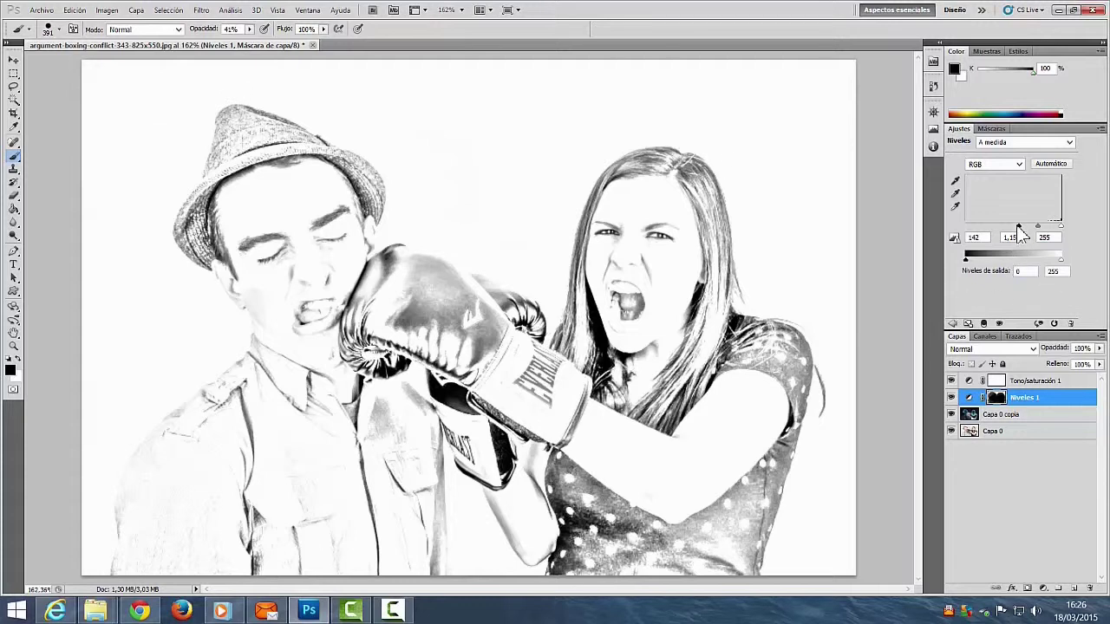
{"action": "mouse_move", "coordinate": [1017, 226]}
{"action": "left_mouse_down"}
{"action": "mouse_move", "coordinate": [1028, 227]}
{"action": "mouse_move", "coordinate": [994, 228]}
{"action": "mouse_move", "coordinate": [1024, 232]}
{"action": "mouse_move", "coordinate": [1015, 228]}
{"action": "left_mouse_up"}
- Pick the grey-point eyedropper in the Ajustes panel to sample a midtone
{"action": "left_click", "coordinate": [954, 192]}
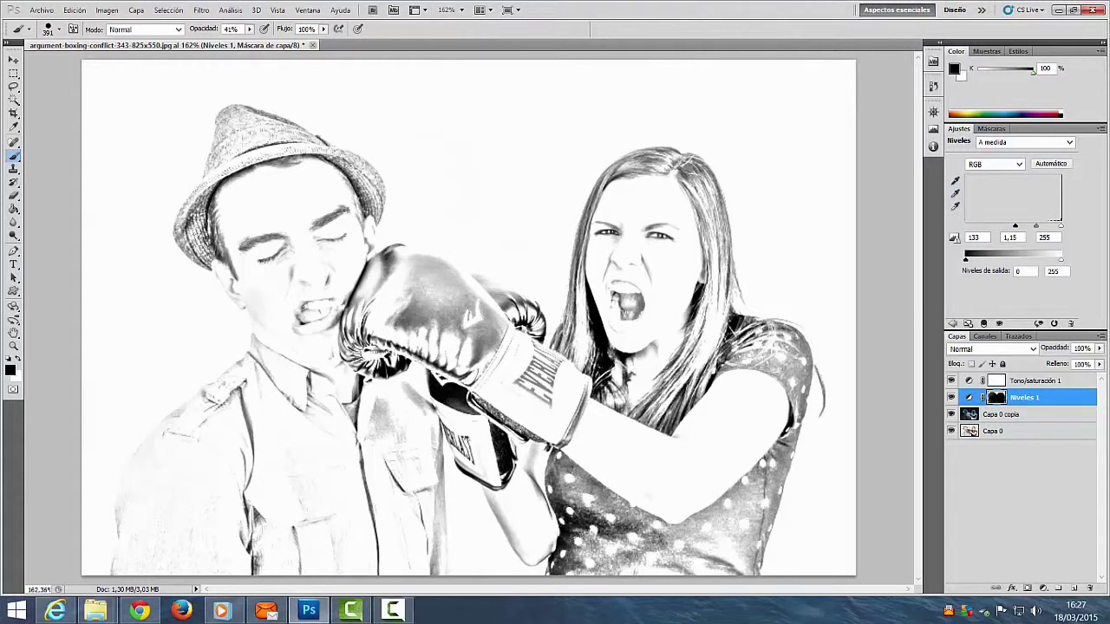